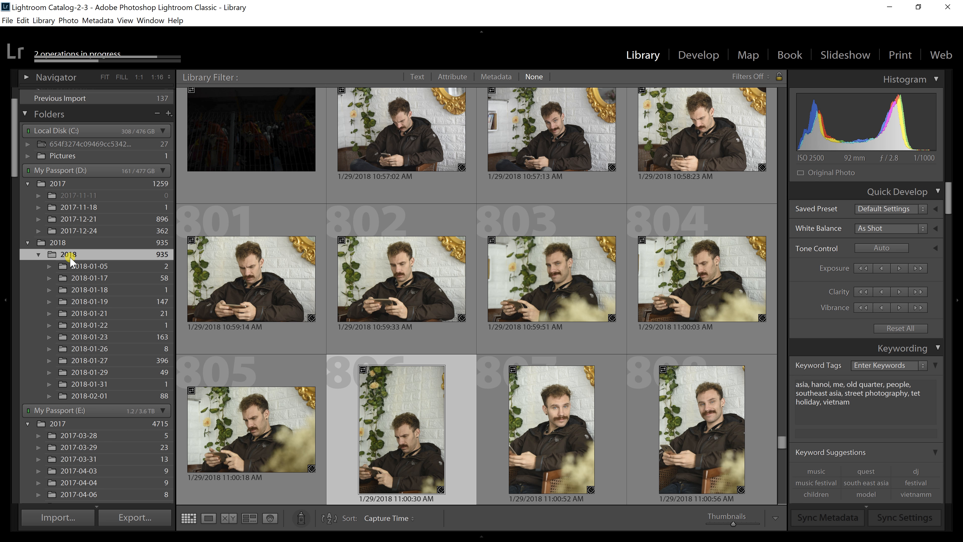
Browse the dated folders 2018-01-05, 2018-01-17, 2018-01-18, 2017-12-21 and 2018-01-27, examining the photos stored in each
left_click(80, 266)
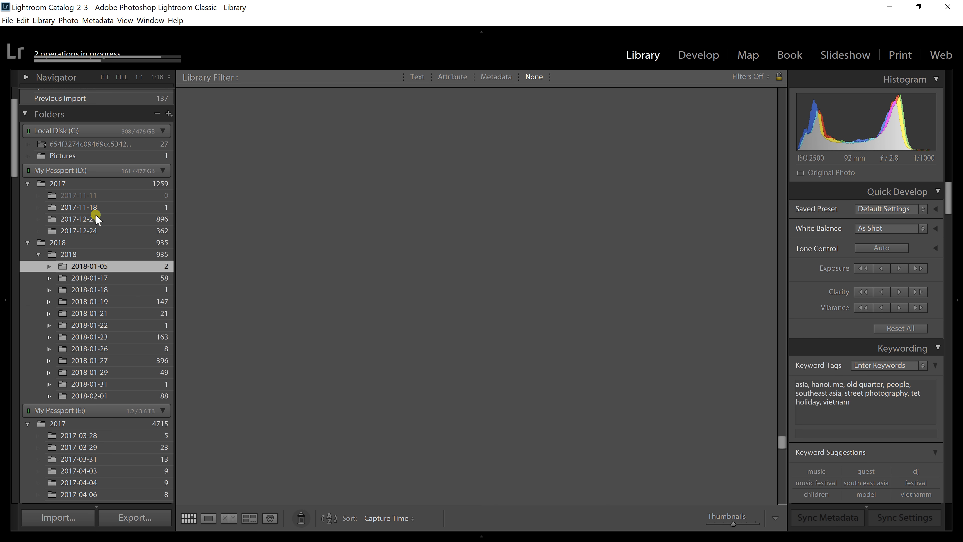
key("Down")
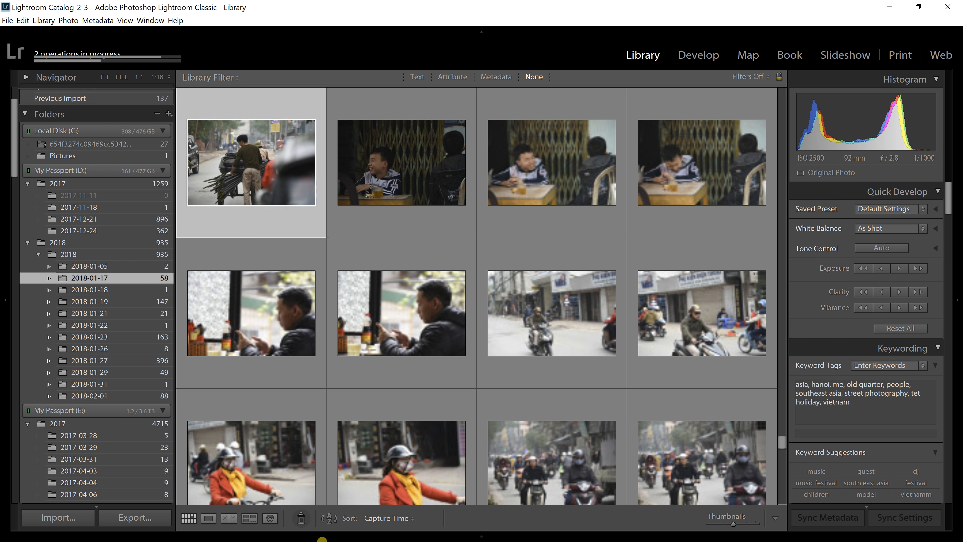
key("Down")
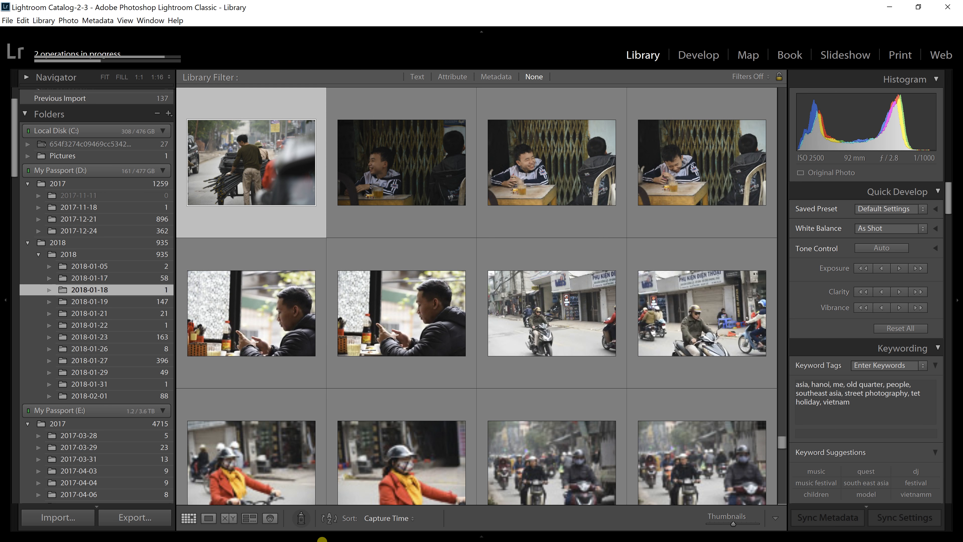
left_click(78, 219)
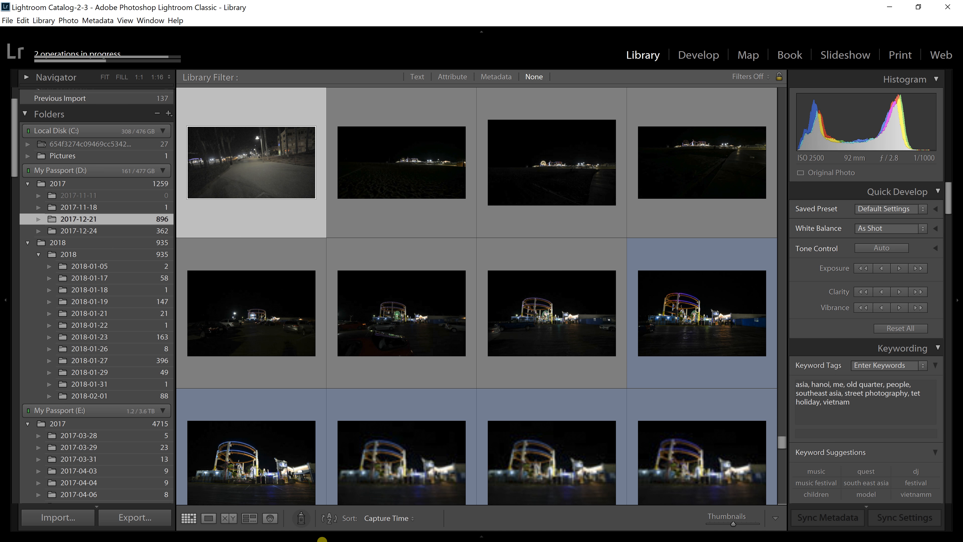
left_click(99, 254)
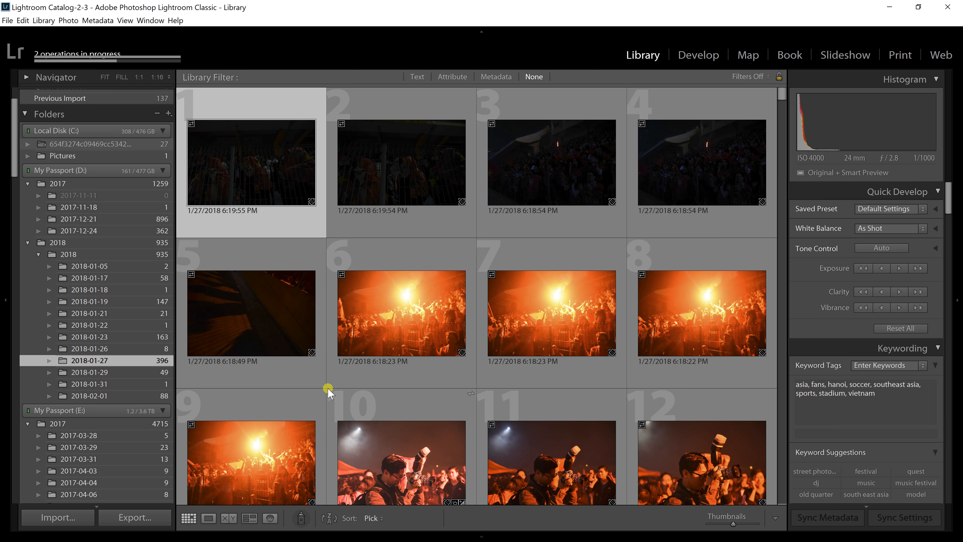
scroll(189, 387, "down", 1)
scroll(190, 387, "down", 1)
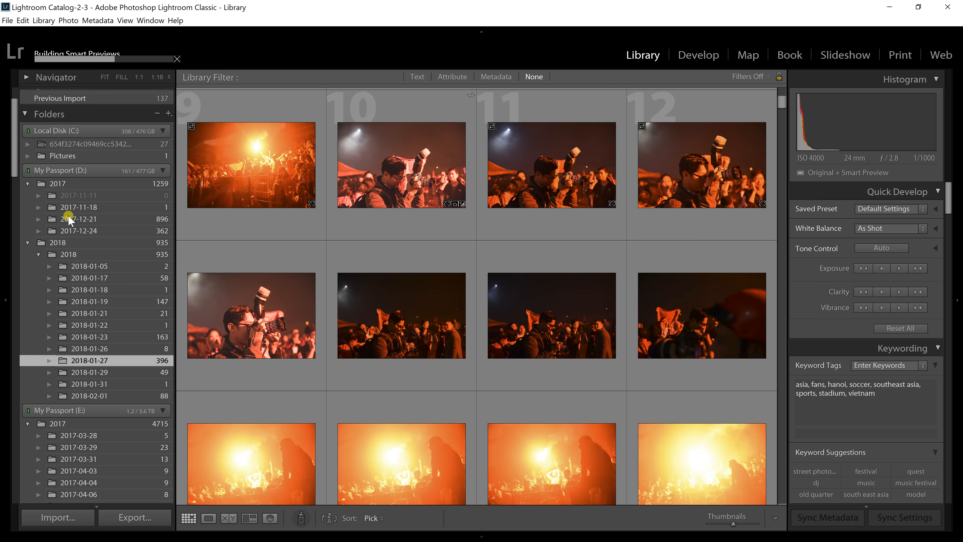
scroll(71, 216, "up", 2)
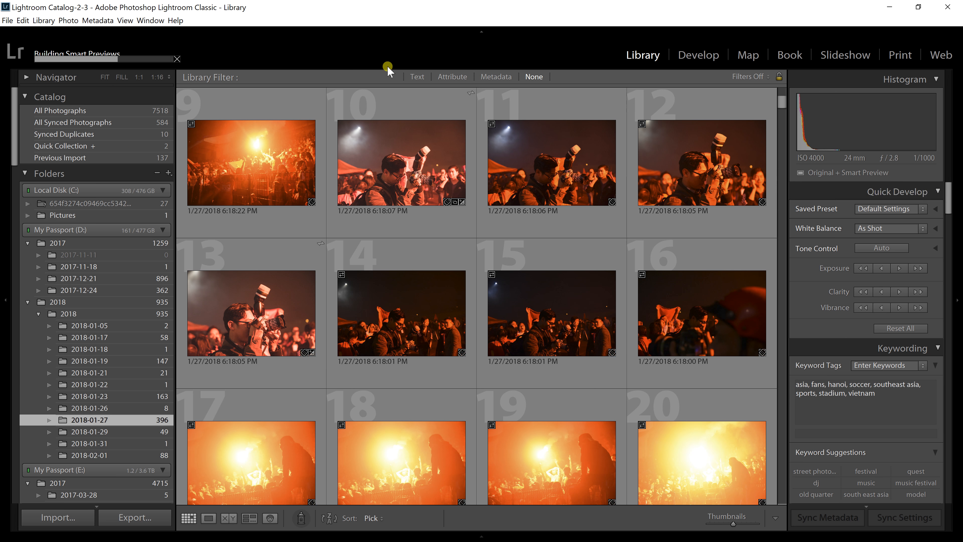
Search the 2018-01-27 folder's photos by text in any searchable field, trying "long exp" and shortening it to "long"
left_click(419, 76)
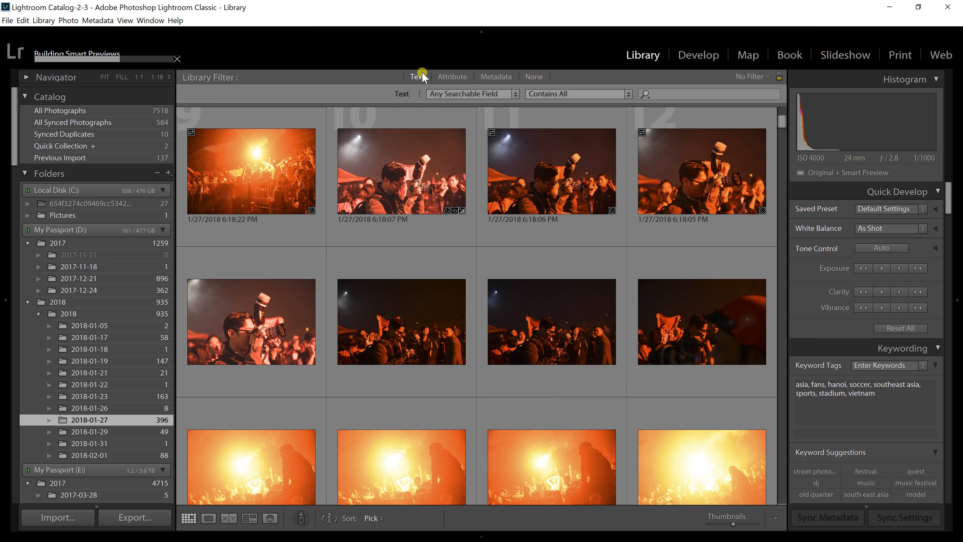
left_click(684, 94)
type("tim")
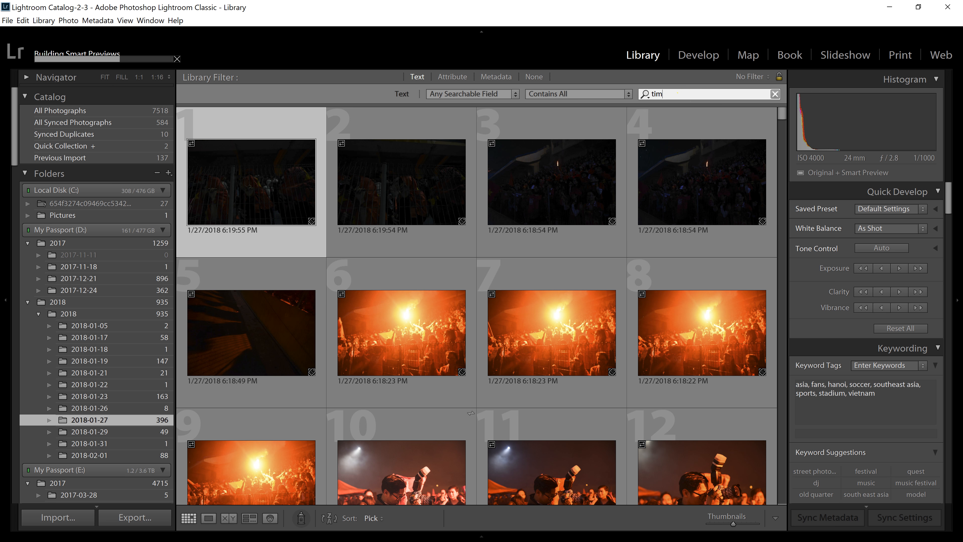
key("BackSpace")
key("BackSpace")
key("BackSpace")
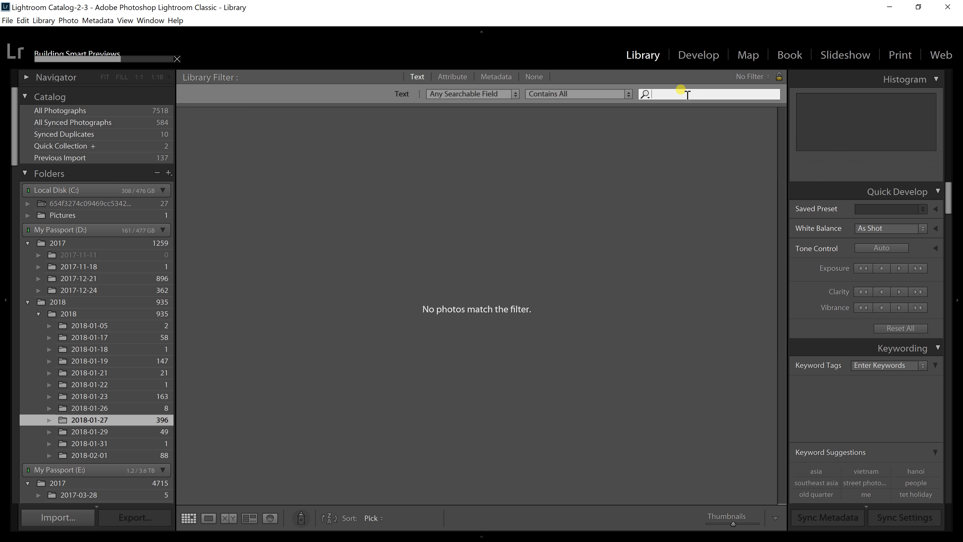
type("long exp")
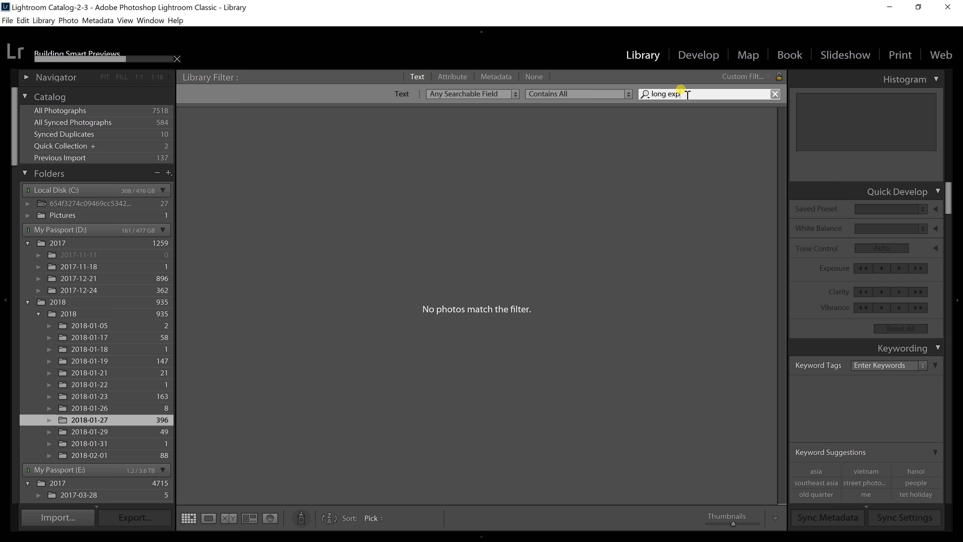
key("BackSpace")
key("BackSpace")
key("BackSpace")
key("BackSpace")
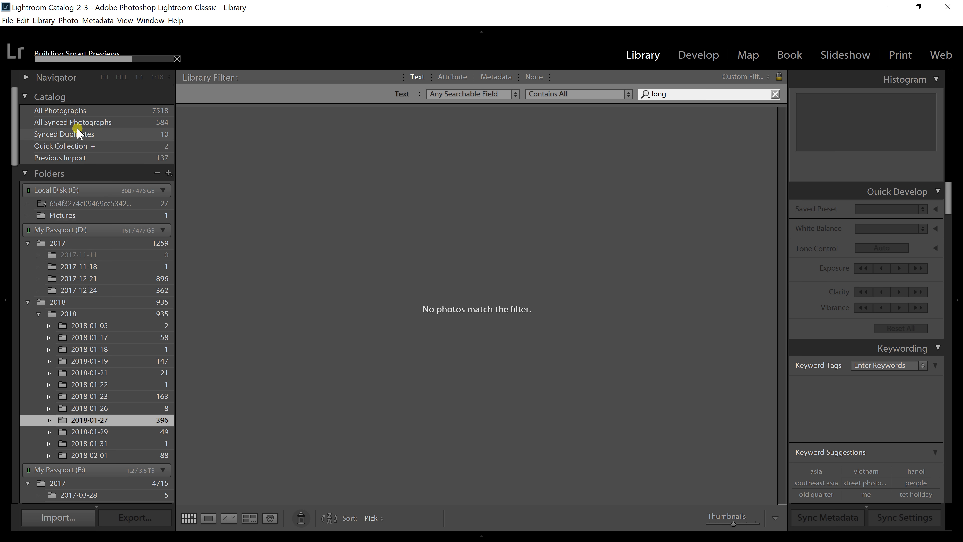
Switch to all photographs in the catalog and apply the text filter "long" to them
left_click(76, 110)
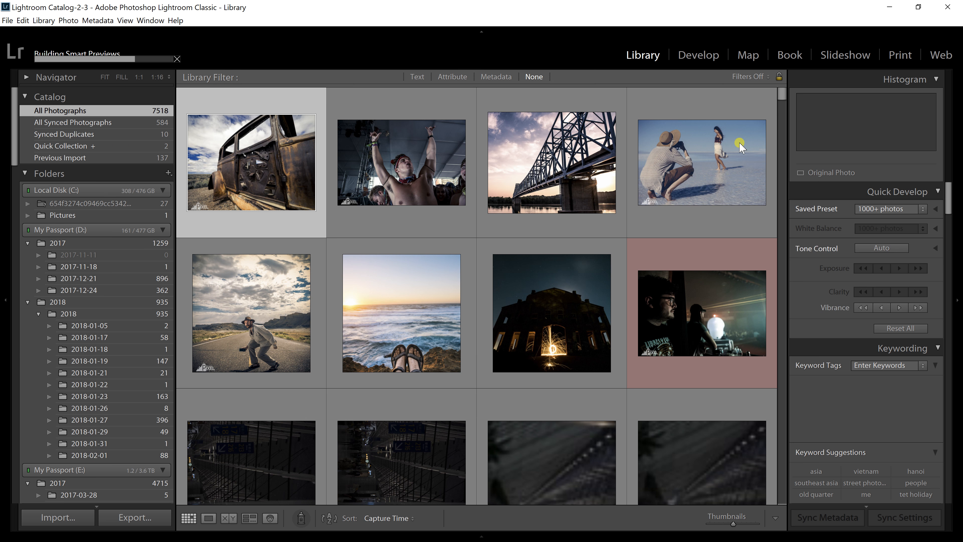
left_click(417, 77)
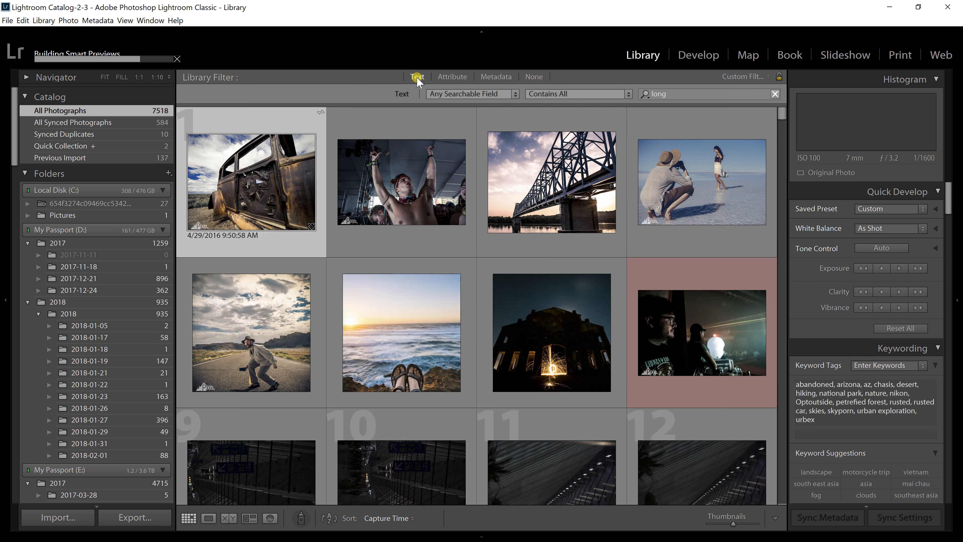
left_click(703, 96)
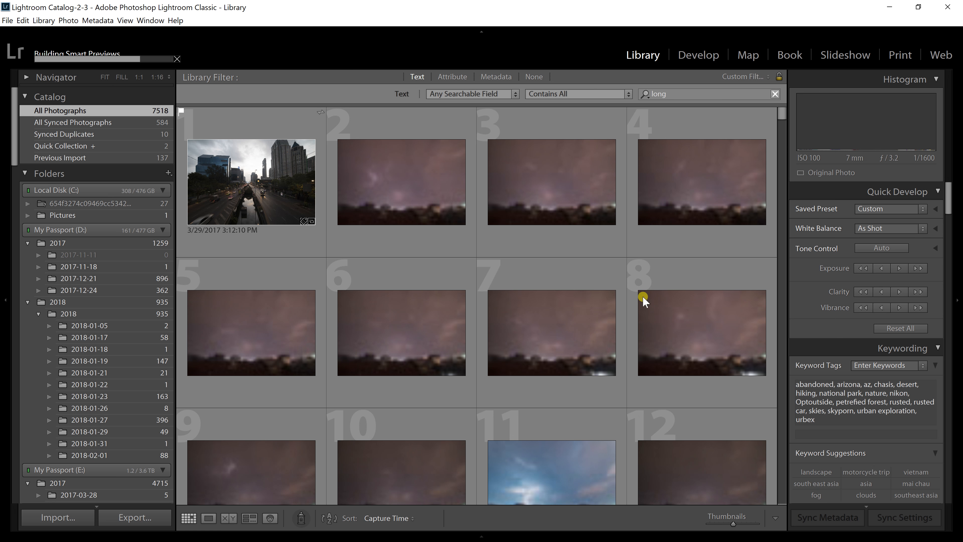
key("ctrl+l")
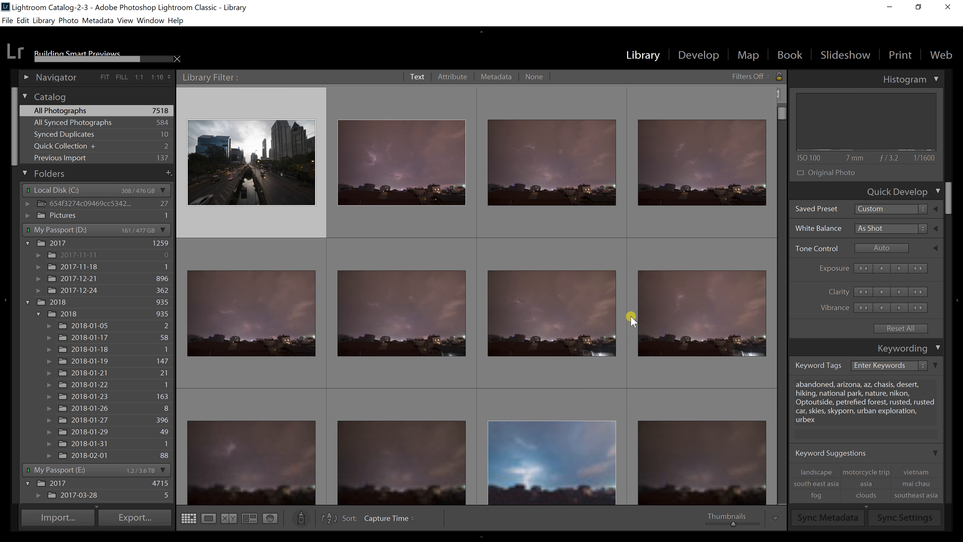
Examine the long-exposure lightning and night-sky photos found across the whole catalog
left_click(630, 318)
scroll(631, 319, "down", 2)
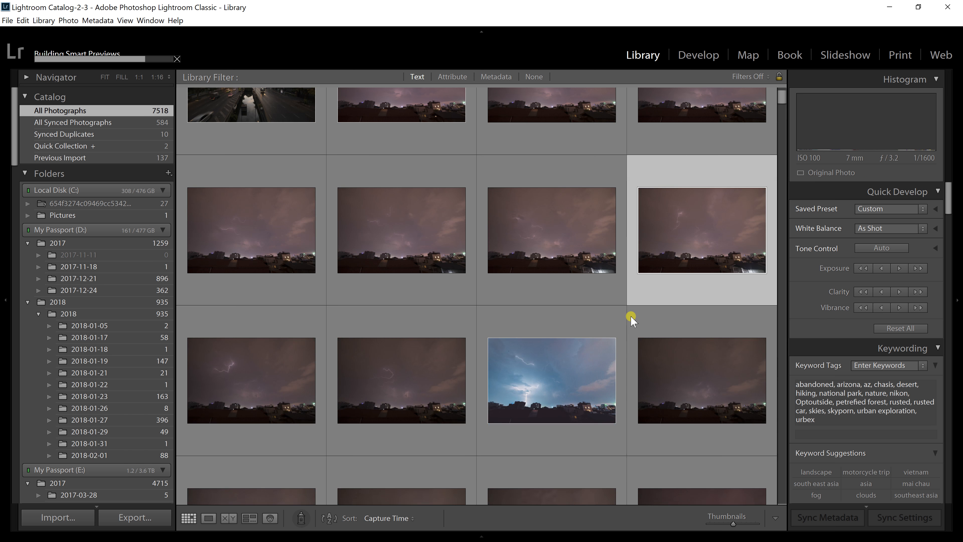
scroll(631, 320, "down", 2)
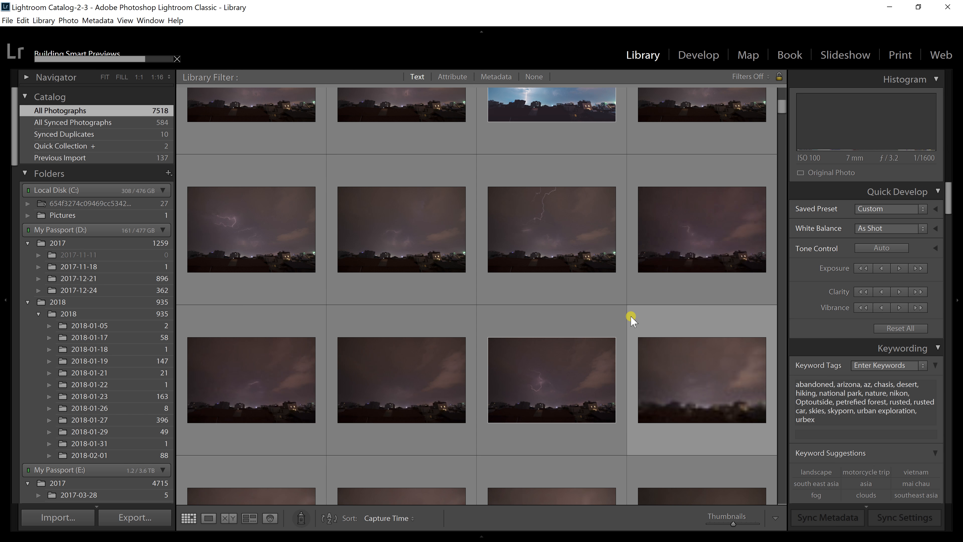
scroll(623, 304, "down", 1)
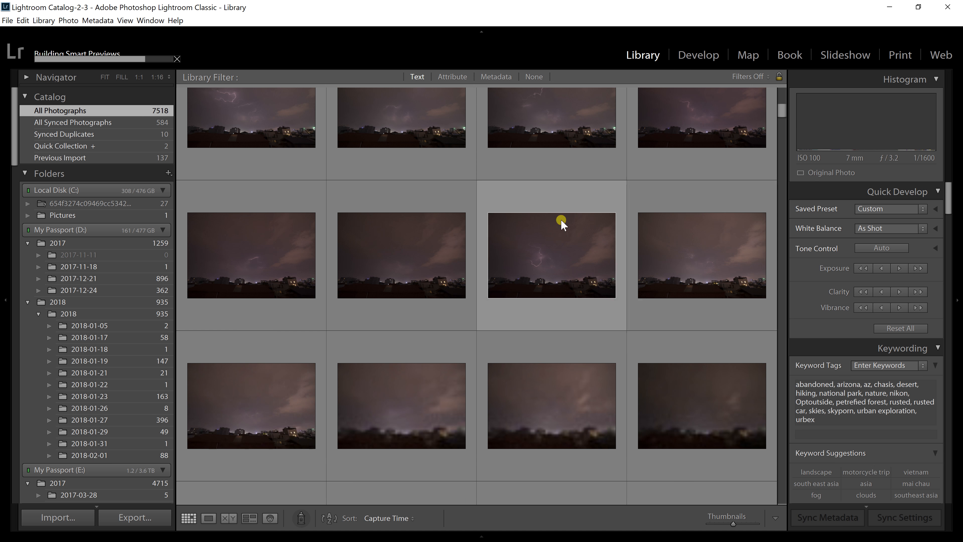
scroll(499, 176, "down", 1)
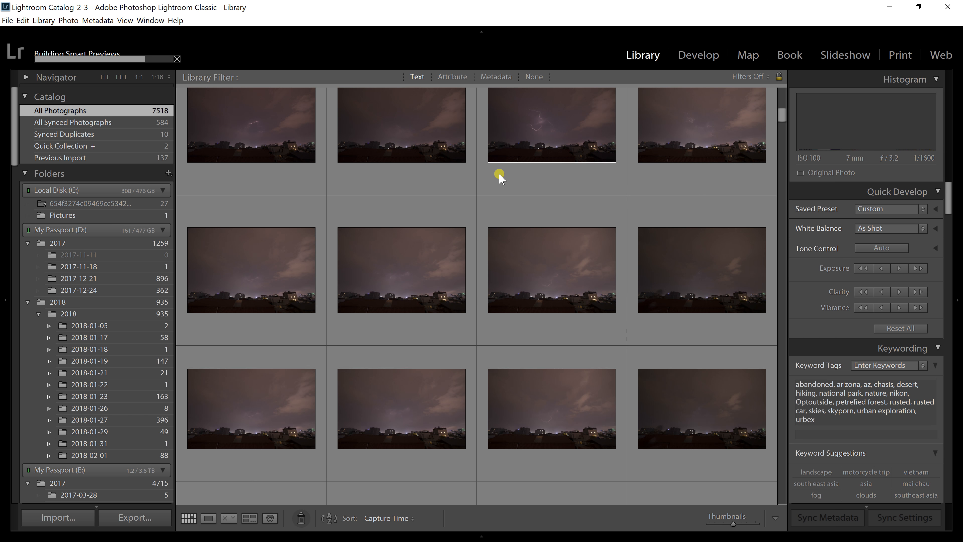
scroll(499, 176, "down", 1)
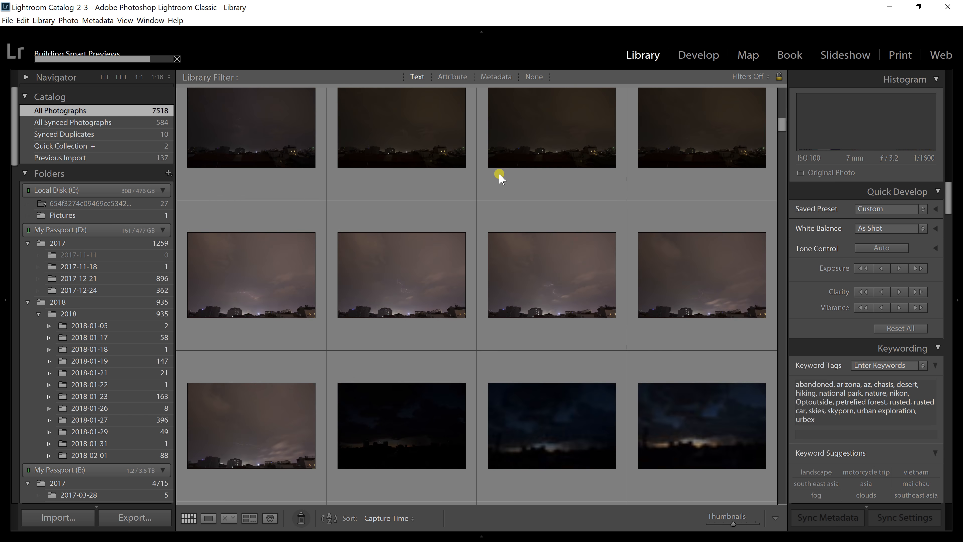
scroll(499, 176, "down", 2)
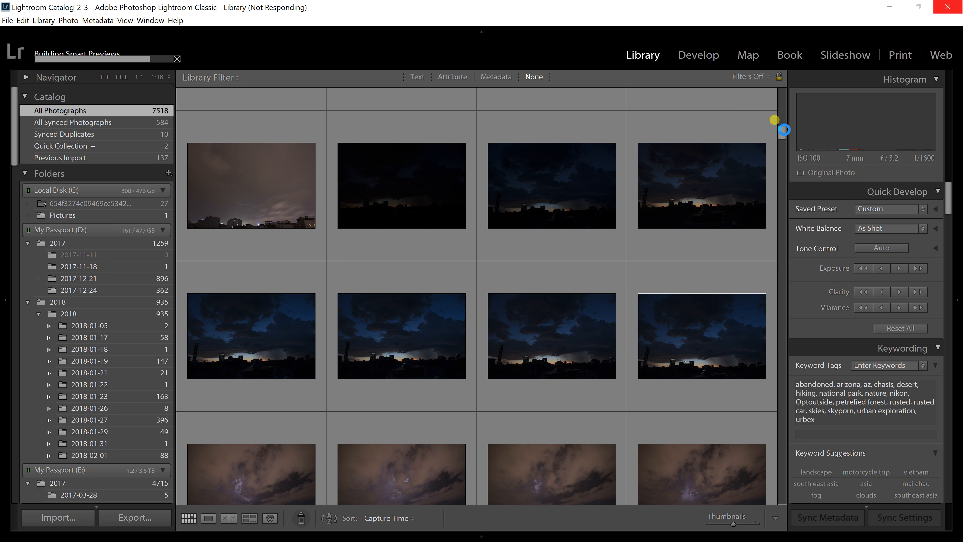
left_click_drag(787, 152, 781, 110)
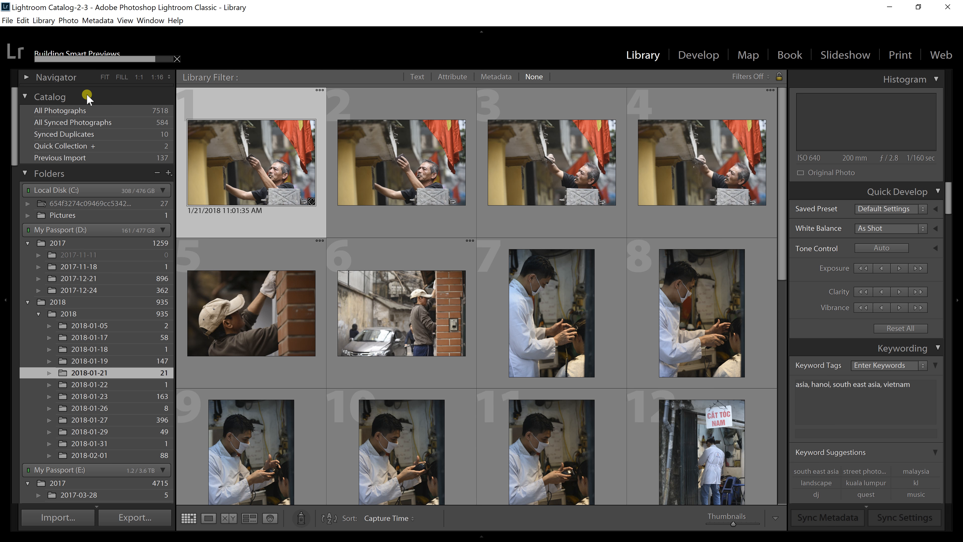
Return to all photographs and search them again for the text "long"
left_click(57, 106)
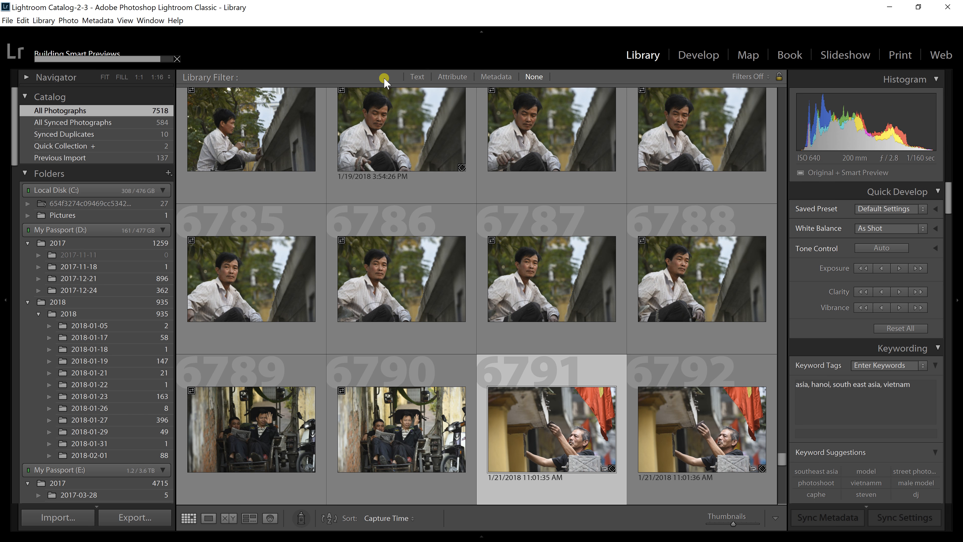
left_click(415, 77)
type("long")
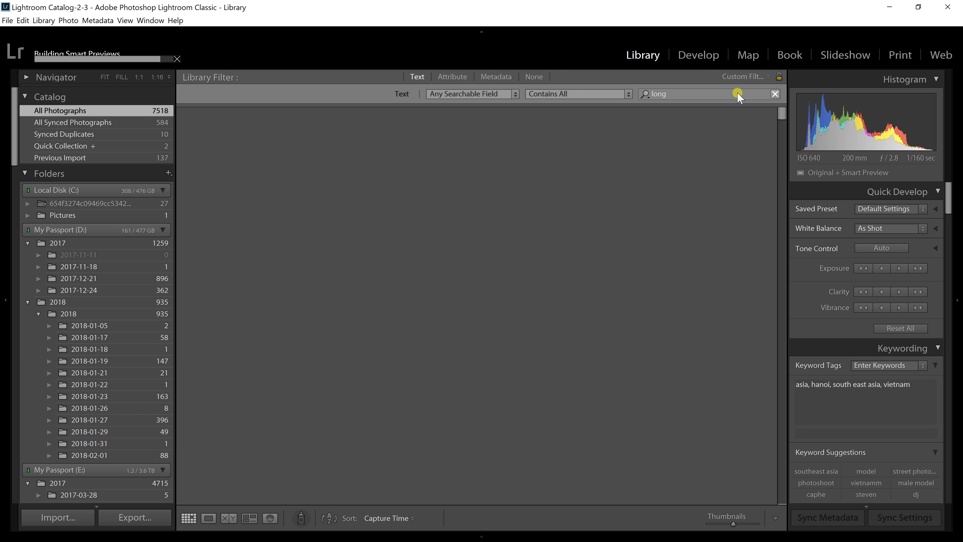
Clear the current search text and search all photographs for the friend's first name
left_click(773, 93)
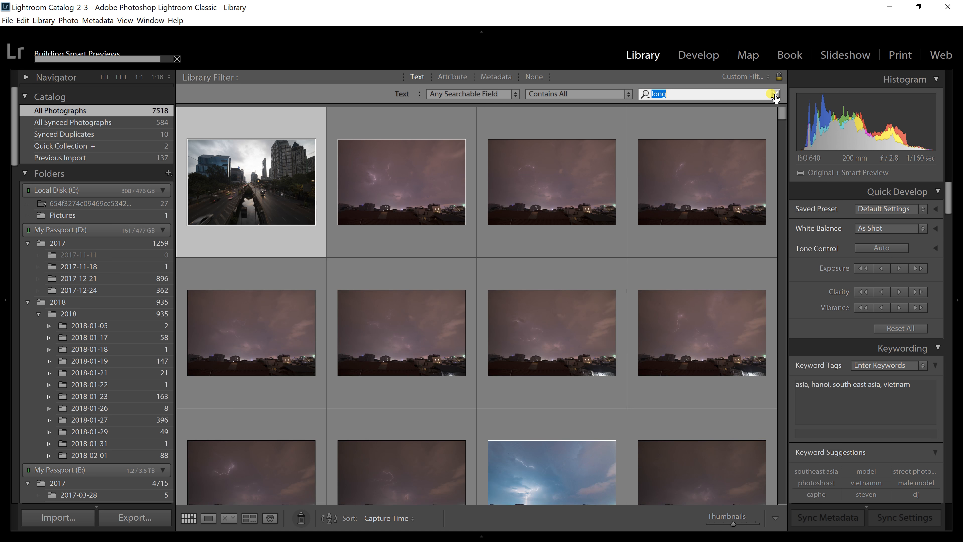
left_click(773, 94)
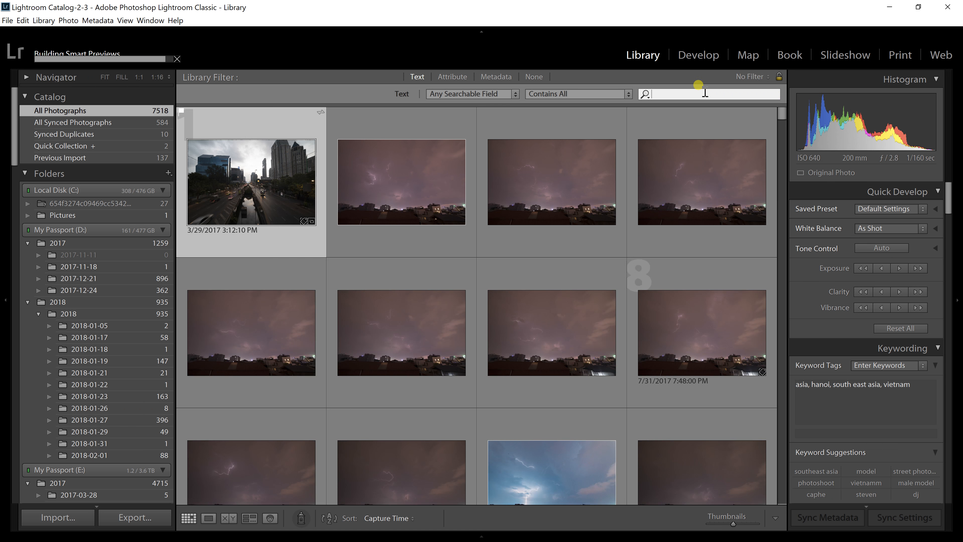
type("brock")
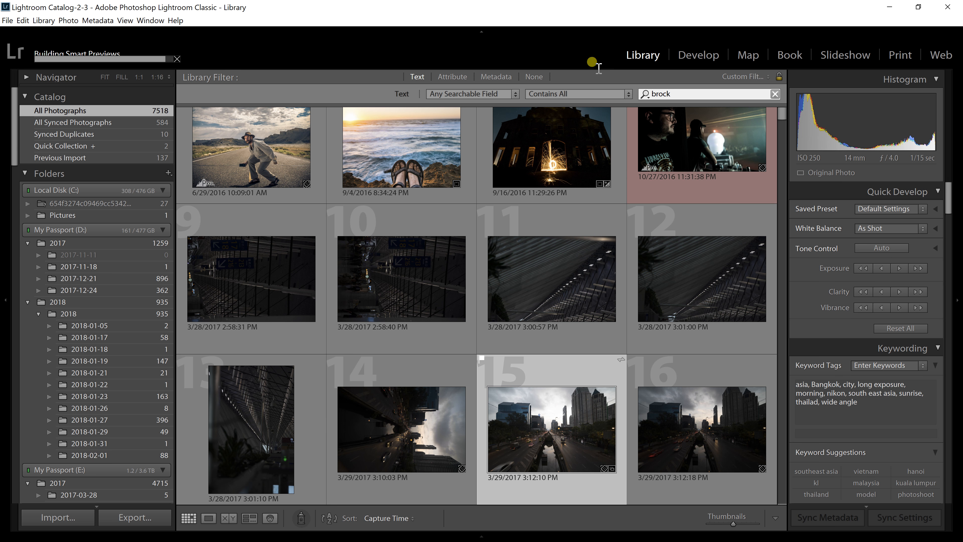
Examine the photos matching the friend's name, dismissing the smart previews notice and checking the keywords of individual temple trip photos
scroll(699, 211, "down", 2)
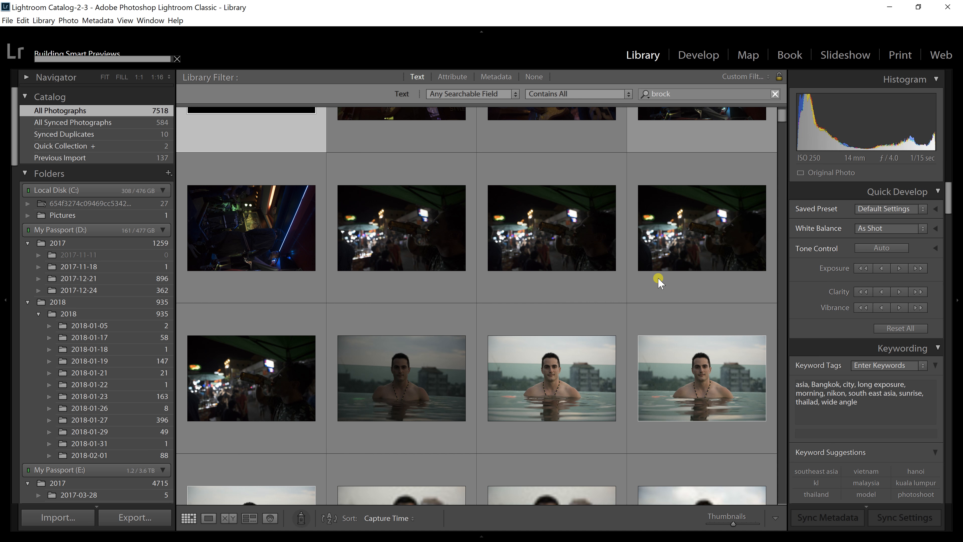
left_click_drag(785, 118, 781, 119)
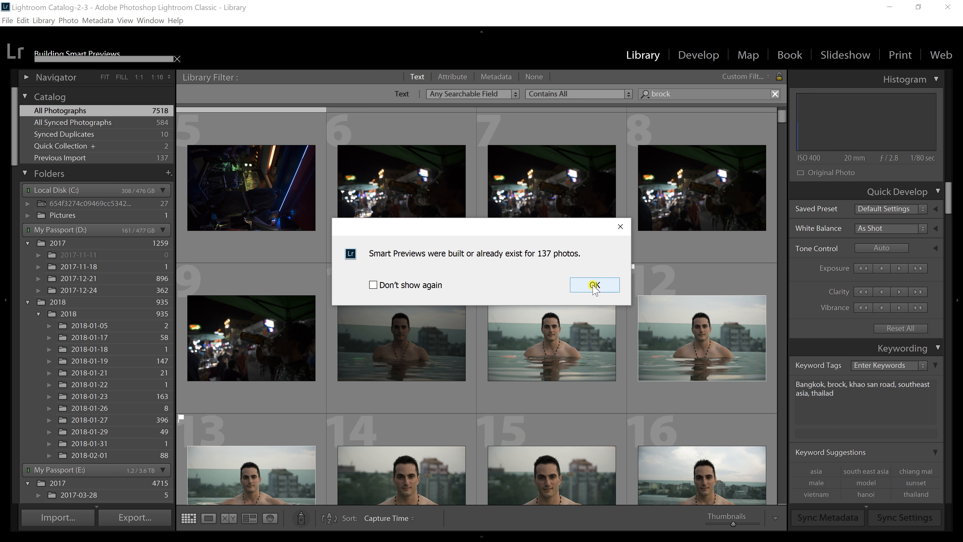
left_click(594, 285)
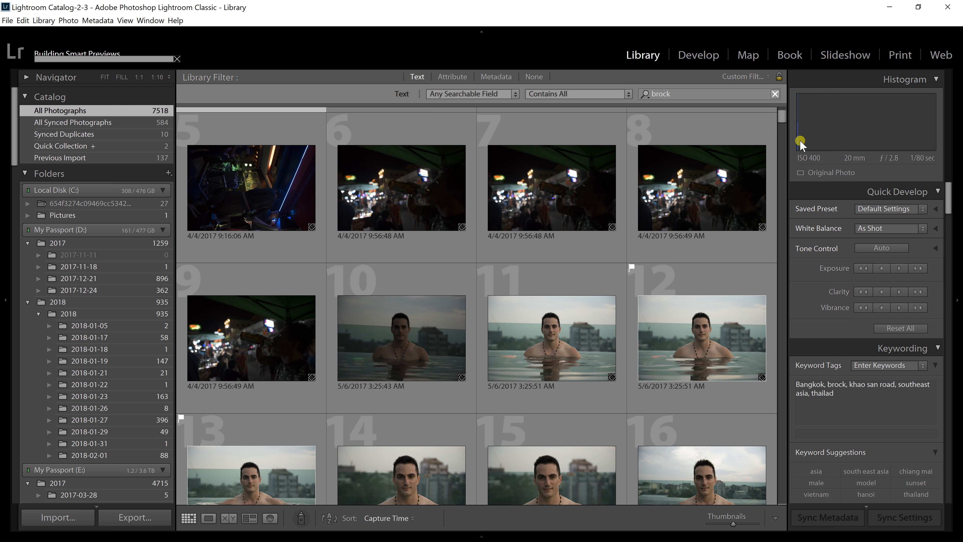
left_click_drag(782, 119, 762, 244)
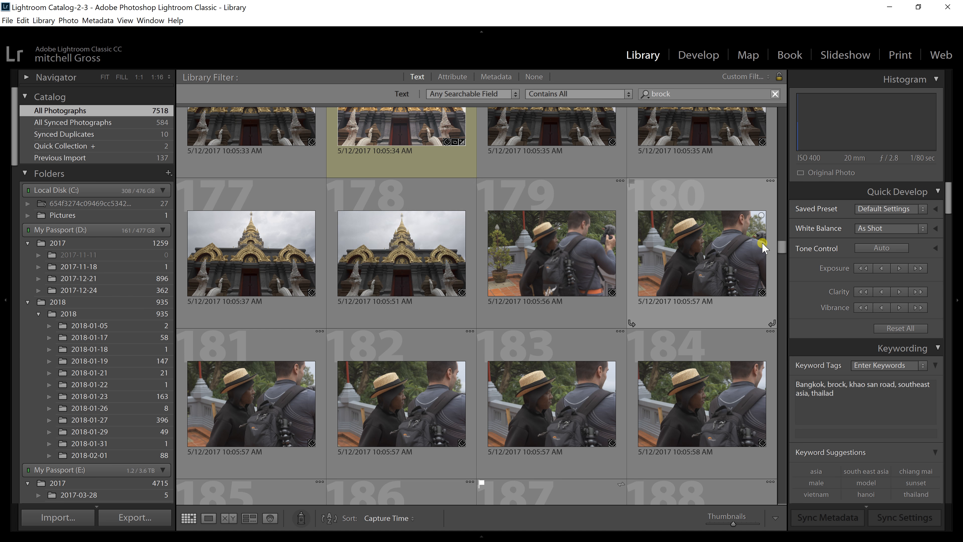
left_click(660, 239)
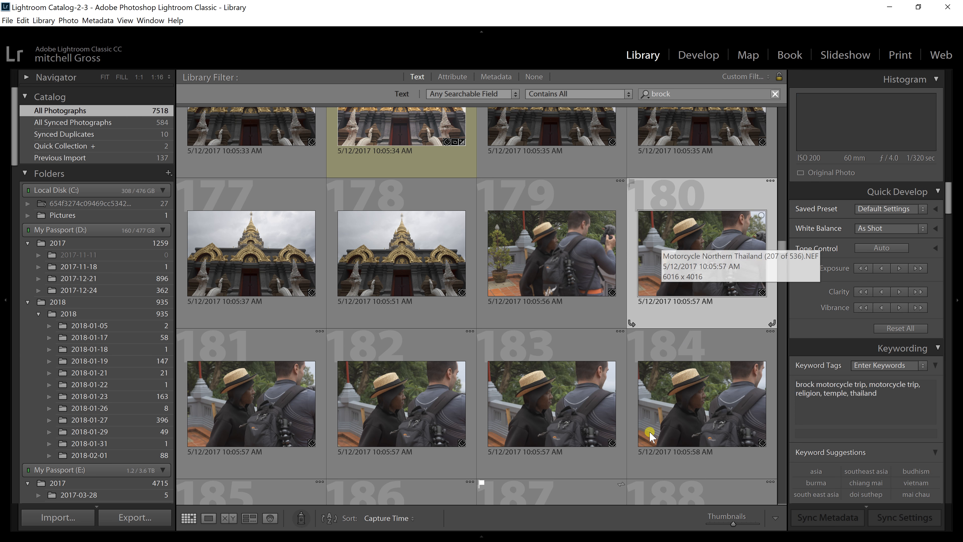
left_click(677, 425)
scroll(678, 428, "down", 5)
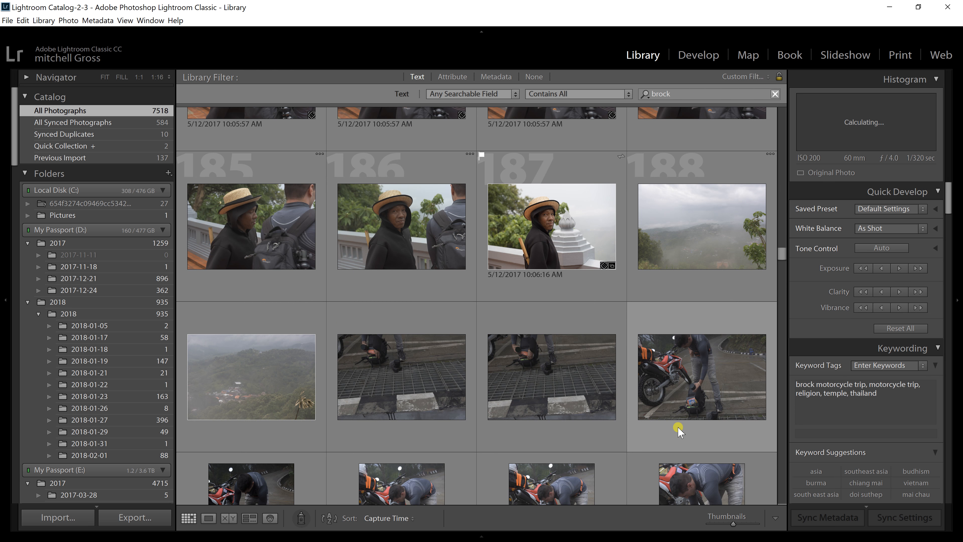
scroll(678, 428, "down", 5)
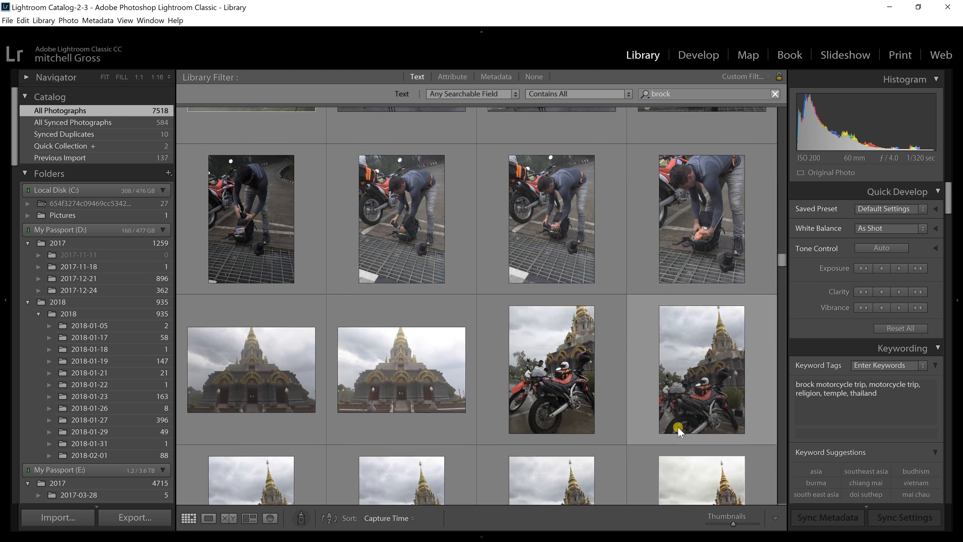
Check the keywords of the temple photos taken at 10:10:05 AM and 10:09:17 AM, and browse the neighbouring motorcycle trip photos
scroll(678, 431, "down", 3)
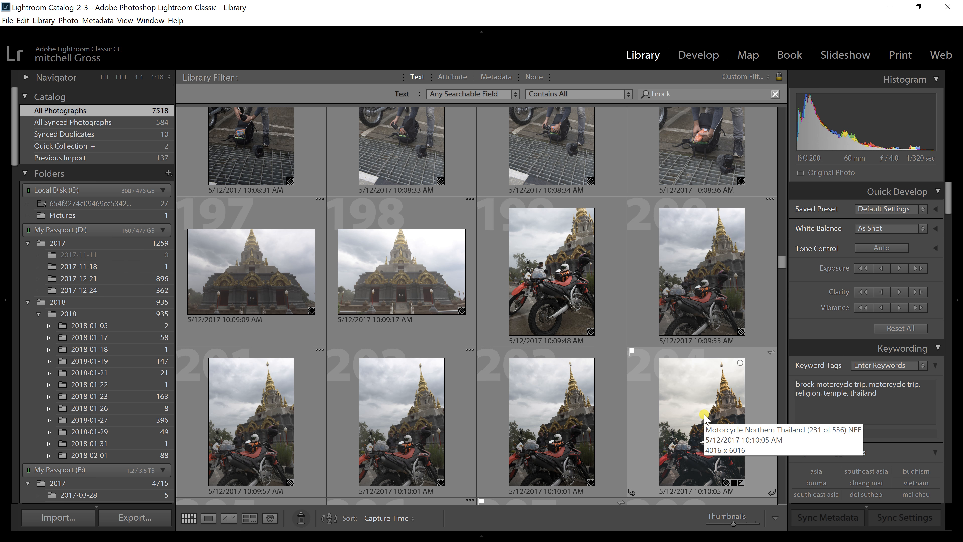
left_click(704, 415)
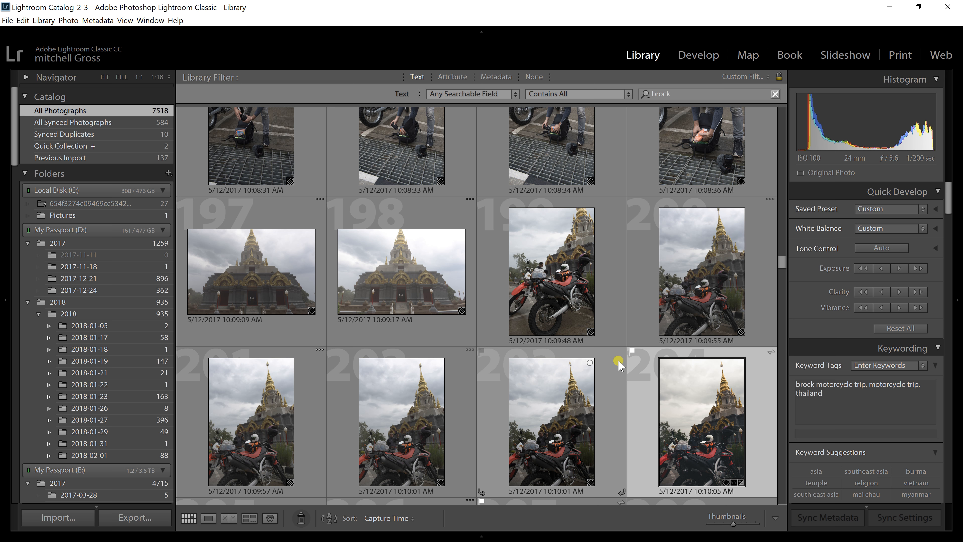
left_click(376, 278)
scroll(470, 221, "up", 5)
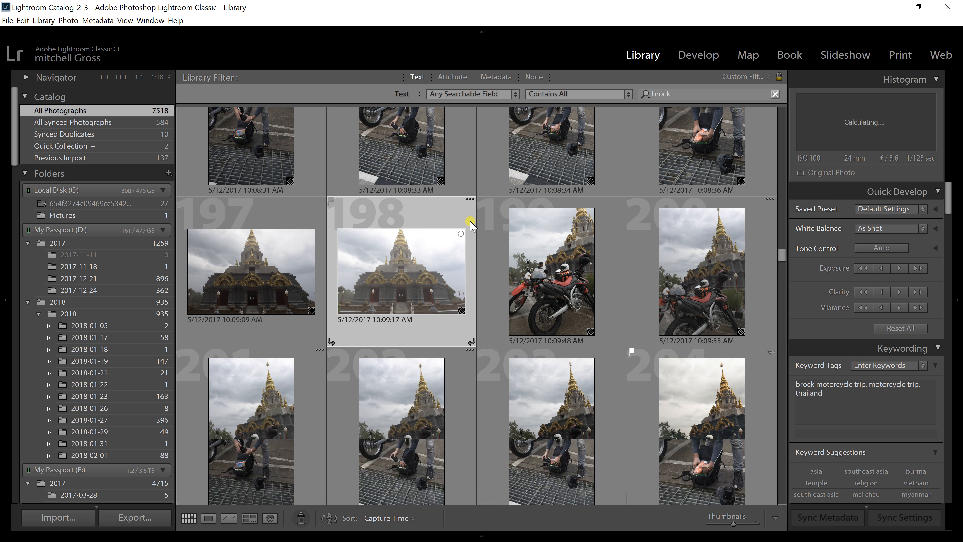
scroll(470, 224, "up", 10)
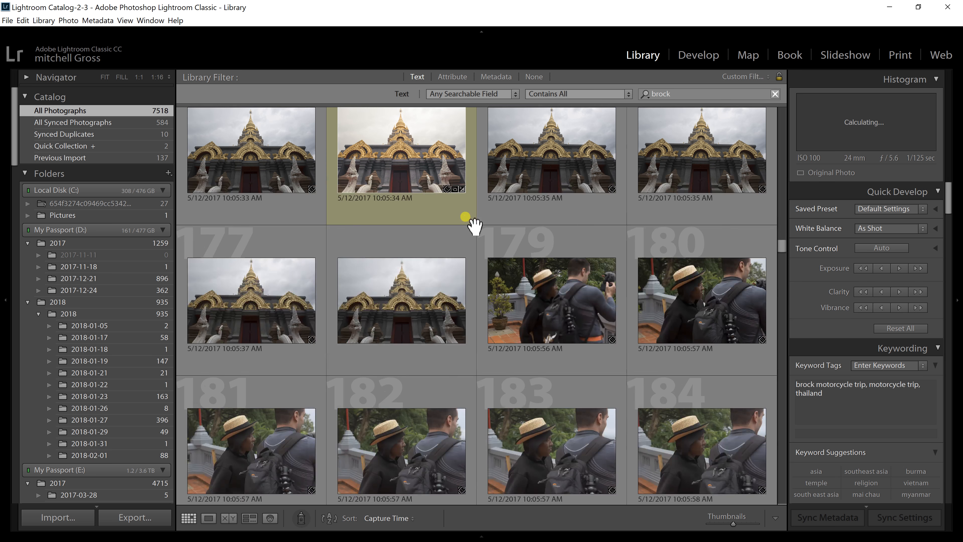
scroll(473, 226, "up", 1)
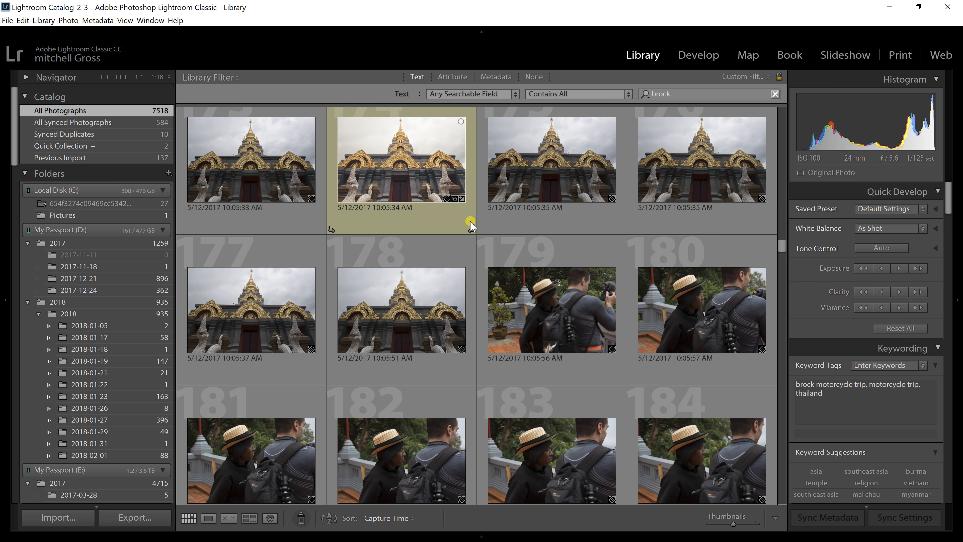
scroll(471, 227, "down", 3)
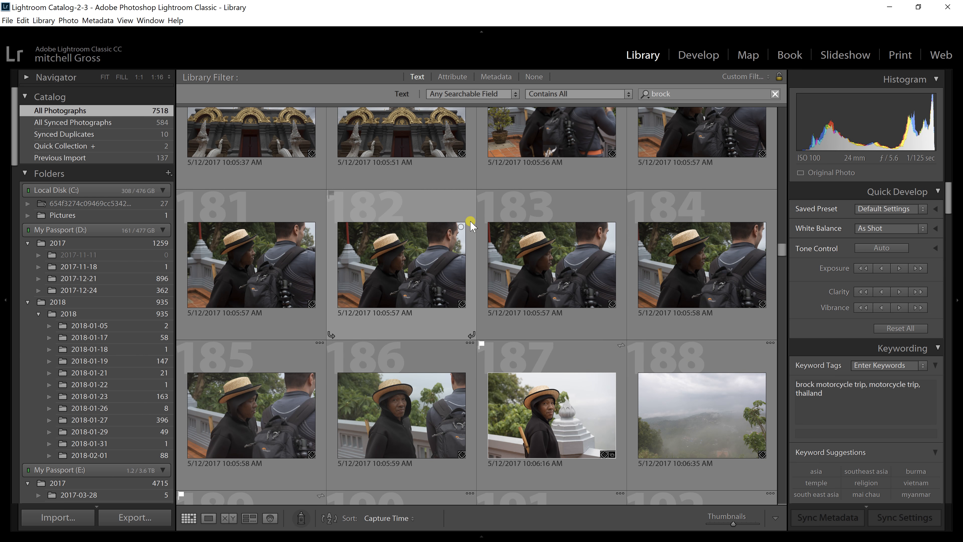
scroll(472, 226, "down", 5)
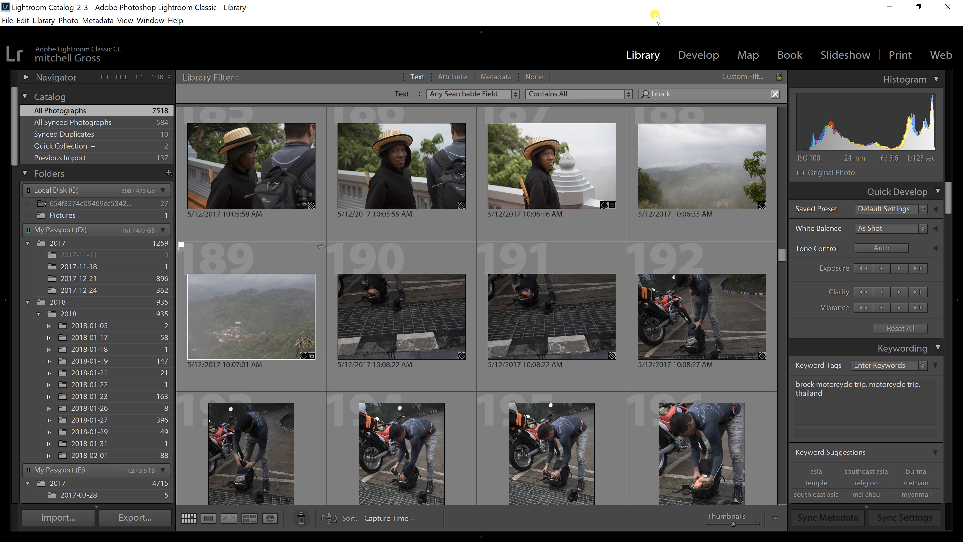
key("alt+Tab")
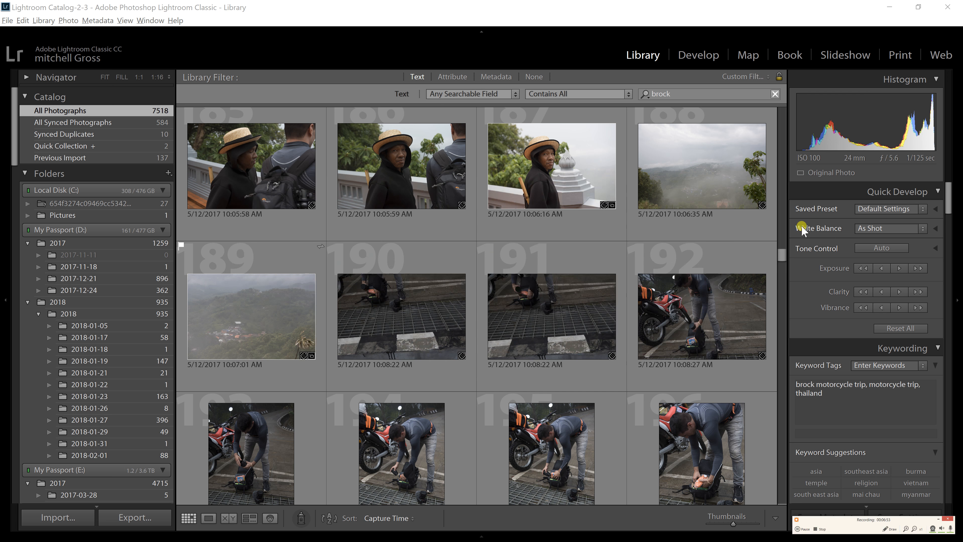